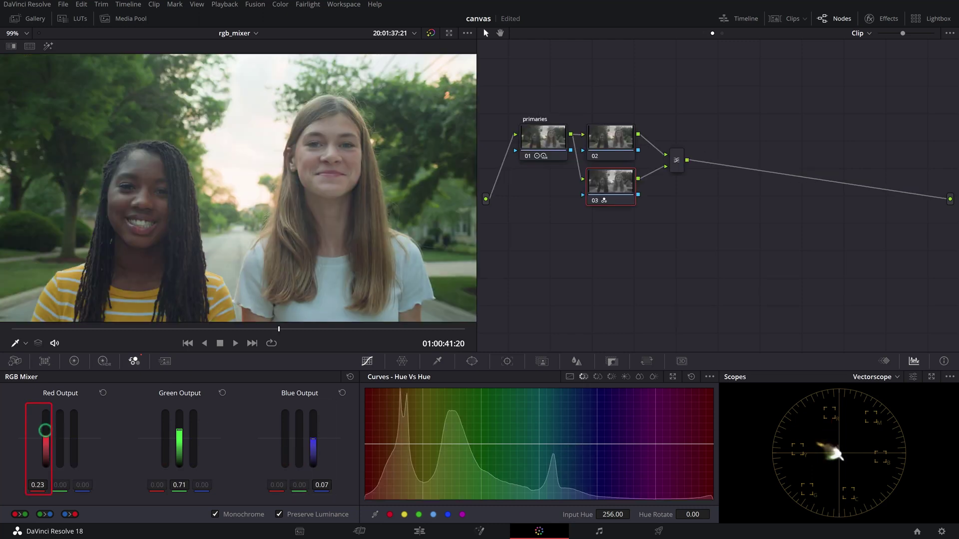
Raise the Red Output red slider of the monochrome mix to 0.90.
drag(45, 431, 45, 427)
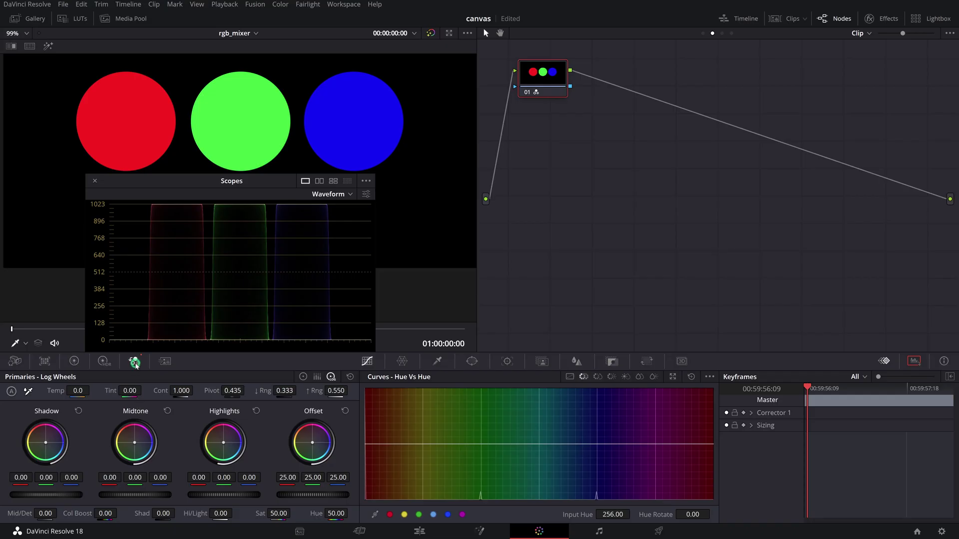
Try green and blue mixes in the Red Output, then reset Red Output to 1, 0, 0.
click(135, 362)
mouse_move(60, 440)
mouse_down()
mouse_move(60, 430)
mouse_move(73, 441)
mouse_move(72, 431)
mouse_up()
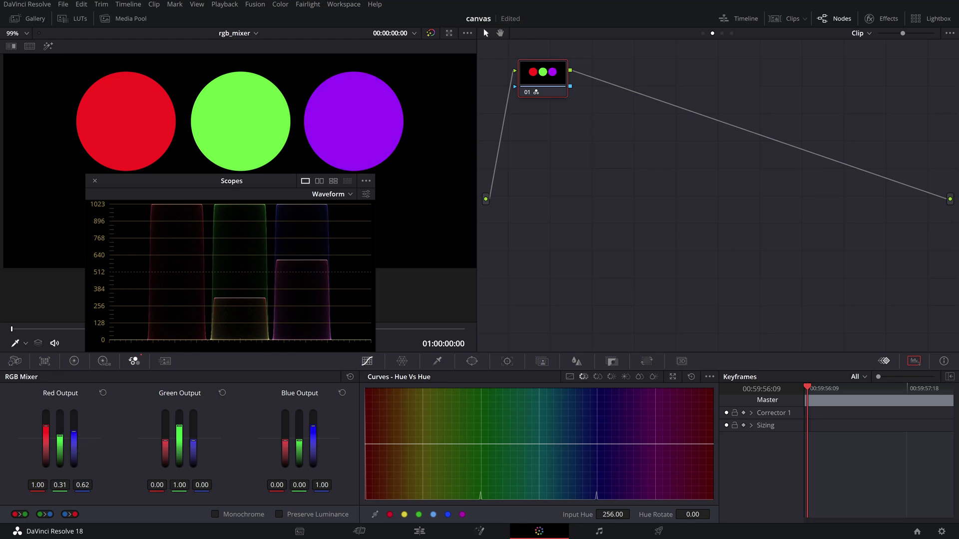
click(103, 393)
drag(165, 441, 195, 430)
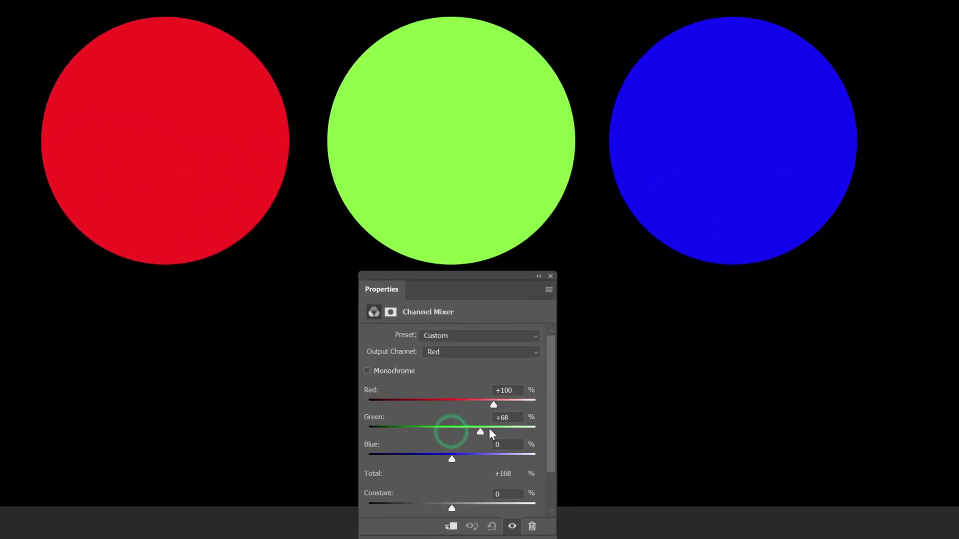
drag(490, 429, 465, 458)
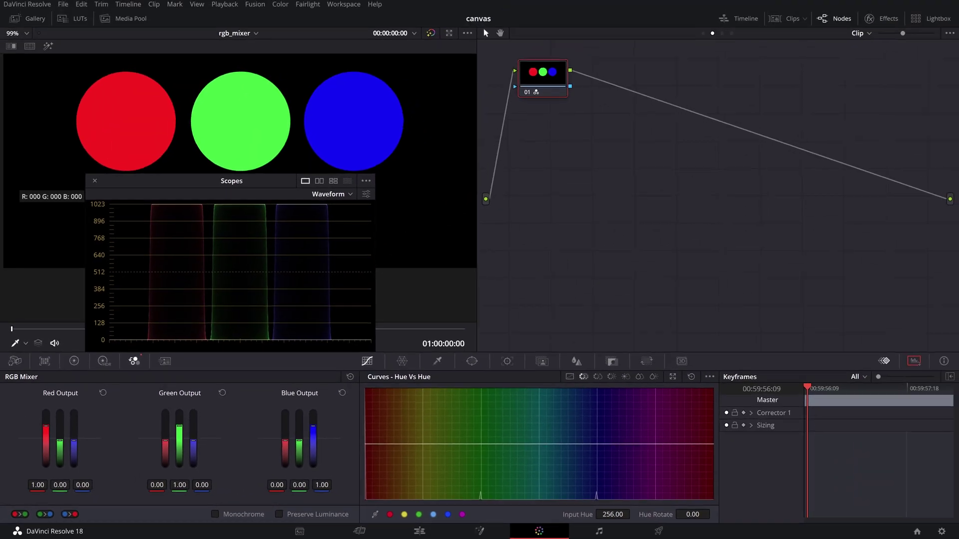
Lower each circle's own channel, reset all outputs, then set Red Output green to 0.81.
mouse_move(46, 426)
mouse_down()
mouse_move(45, 440)
mouse_move(45, 426)
mouse_up()
drag(178, 426, 179, 434)
drag(314, 429, 313, 429)
click(351, 377)
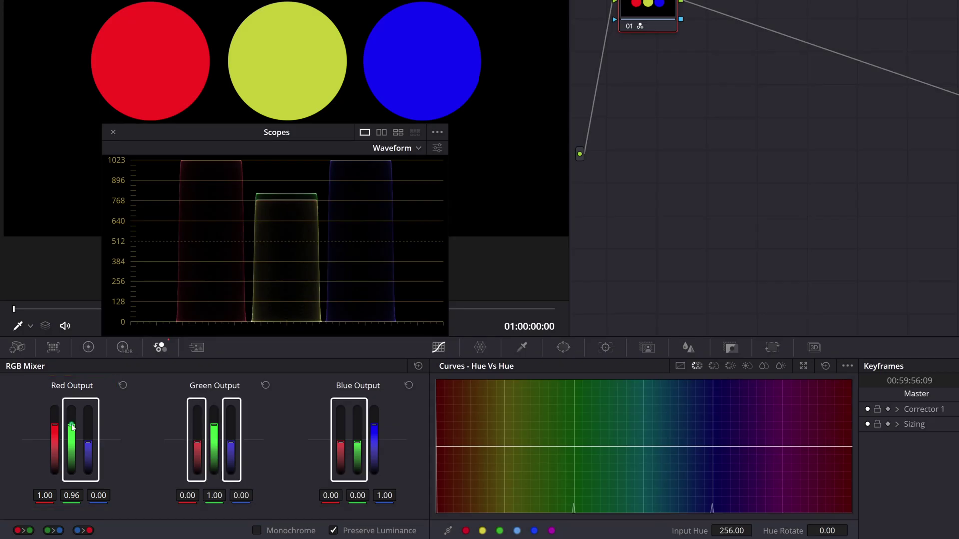
drag(72, 427, 73, 429)
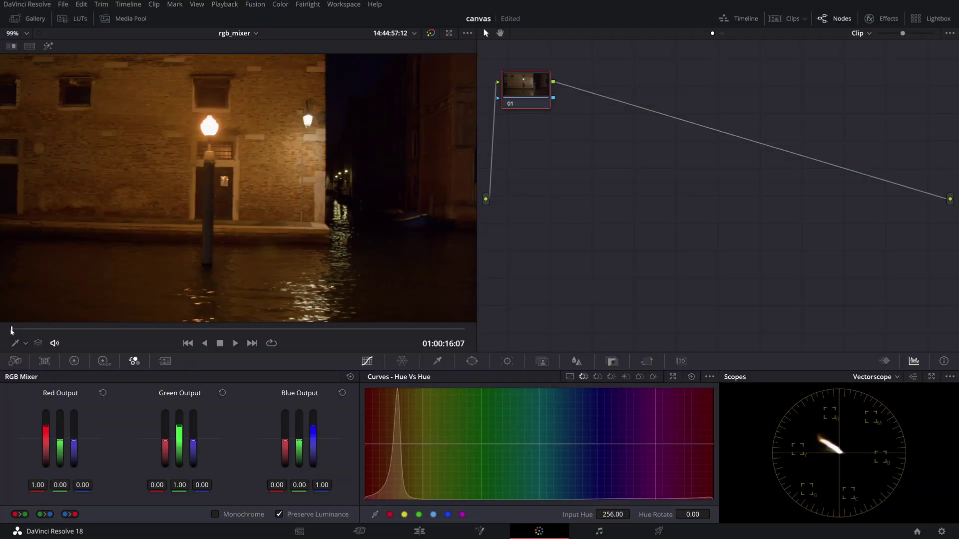
Boost Blue Output blue to 1.15, mix a touch of red into blue, trim green's blue.
drag(26, 329, 75, 309)
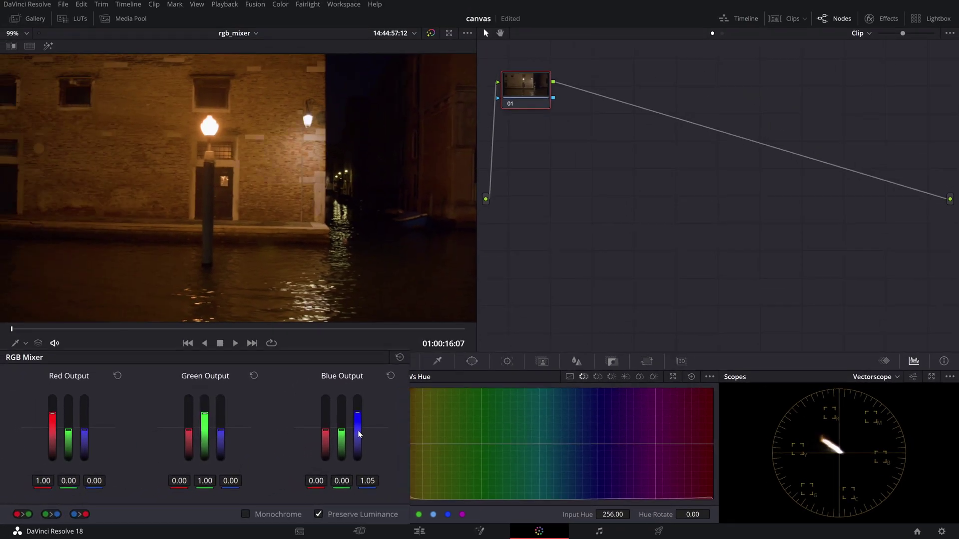
drag(315, 445, 315, 444)
drag(415, 417, 415, 415)
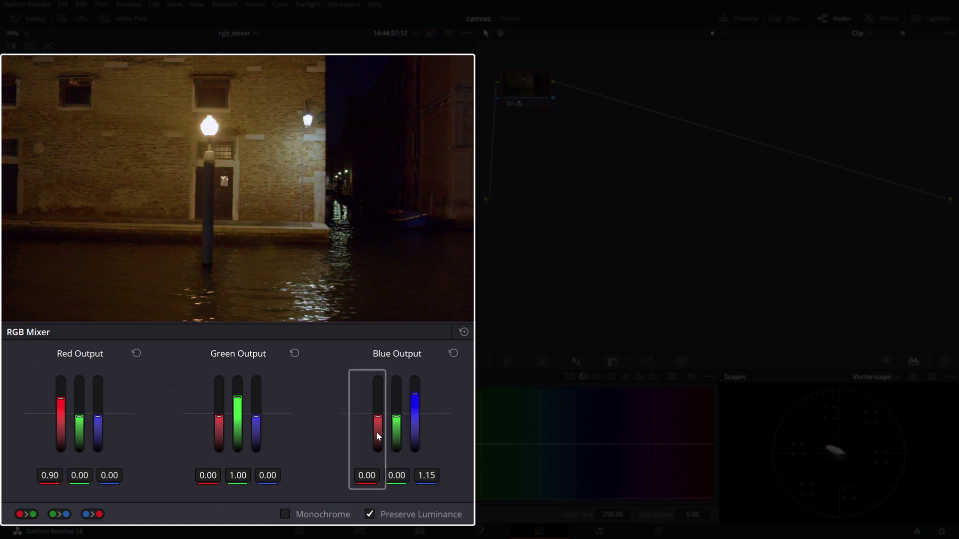
drag(377, 434, 378, 437)
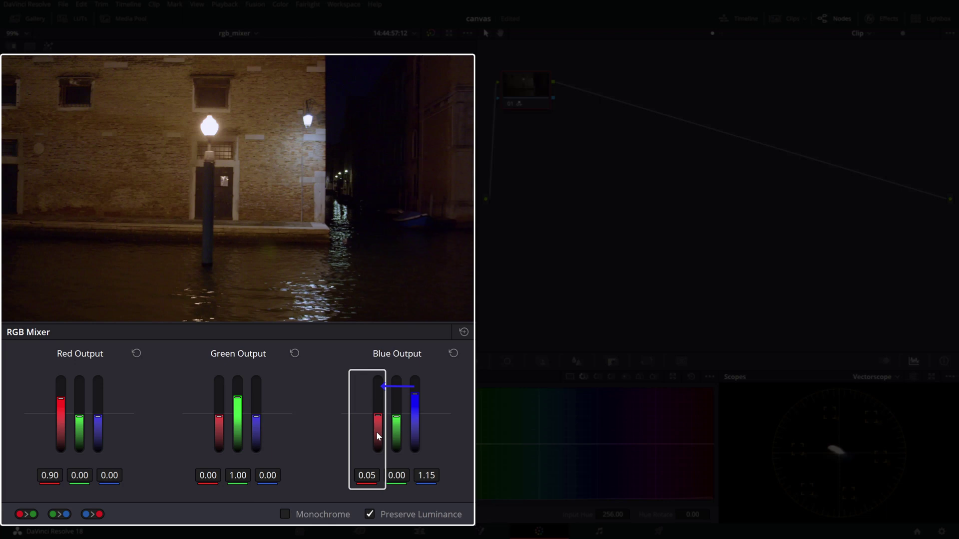
drag(256, 429, 256, 431)
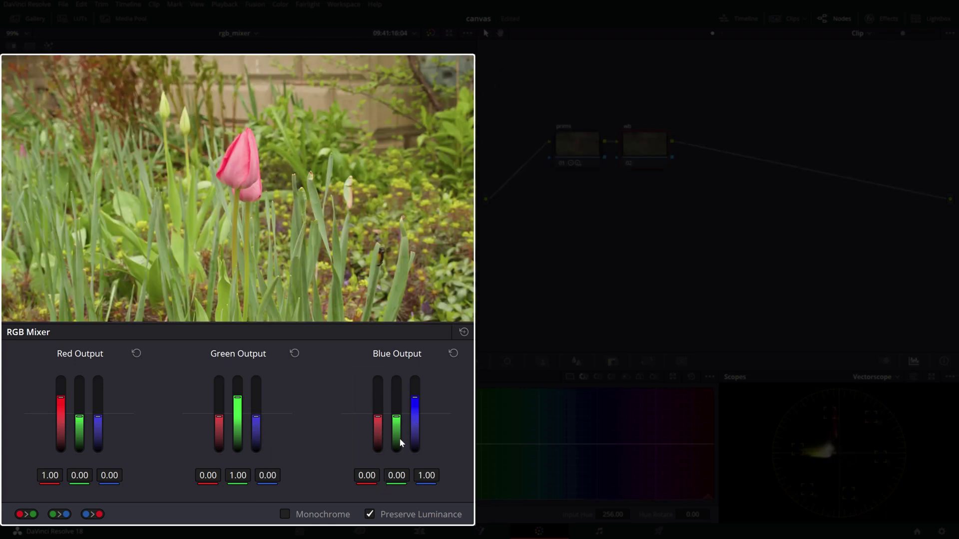
Mix 0.05 green and 0.05 red into Blue Output; restore Red and Green outputs to 1.00.
drag(397, 432, 398, 436)
drag(377, 436, 377, 436)
drag(62, 424, 62, 424)
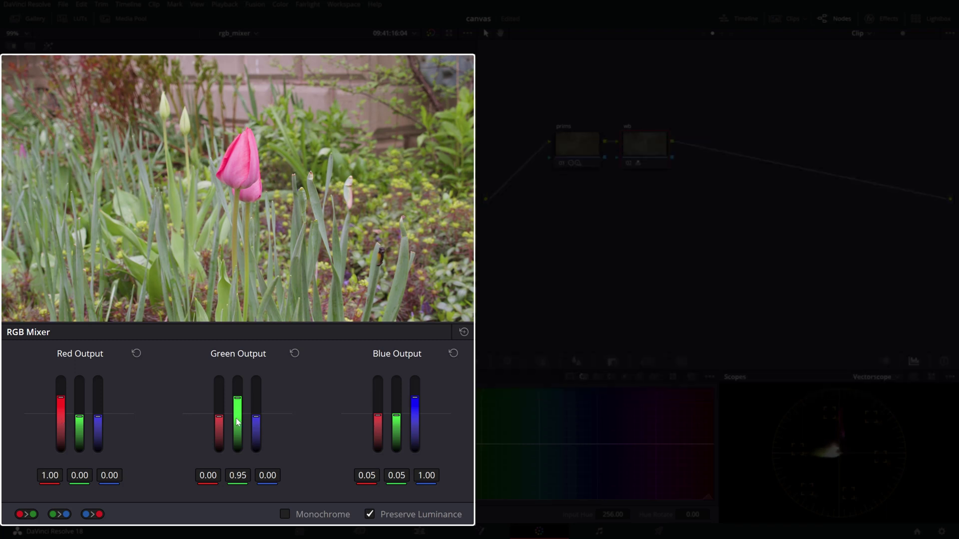
drag(238, 422, 238, 422)
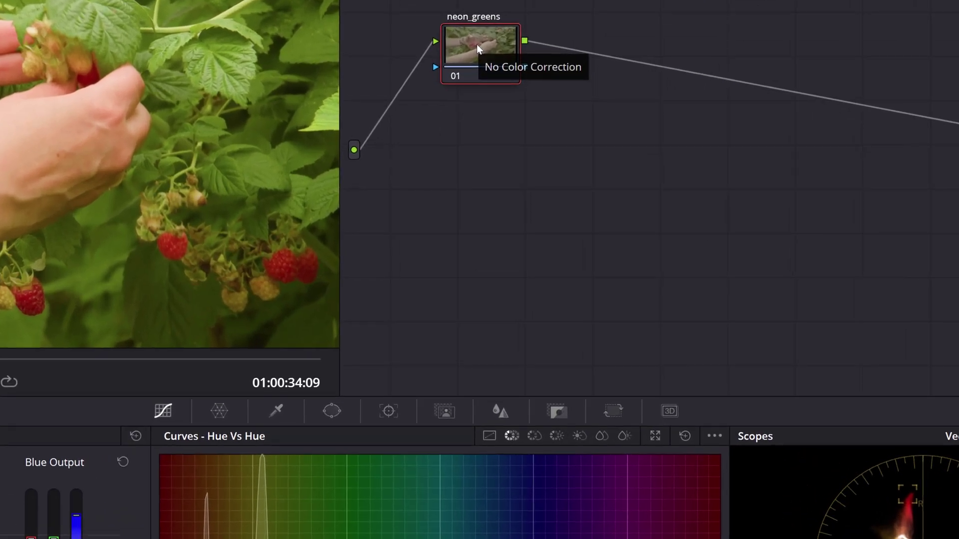
Switch the neon_greens node to HSV colour space and pull green out of Blue Output.
right_click(562, 133)
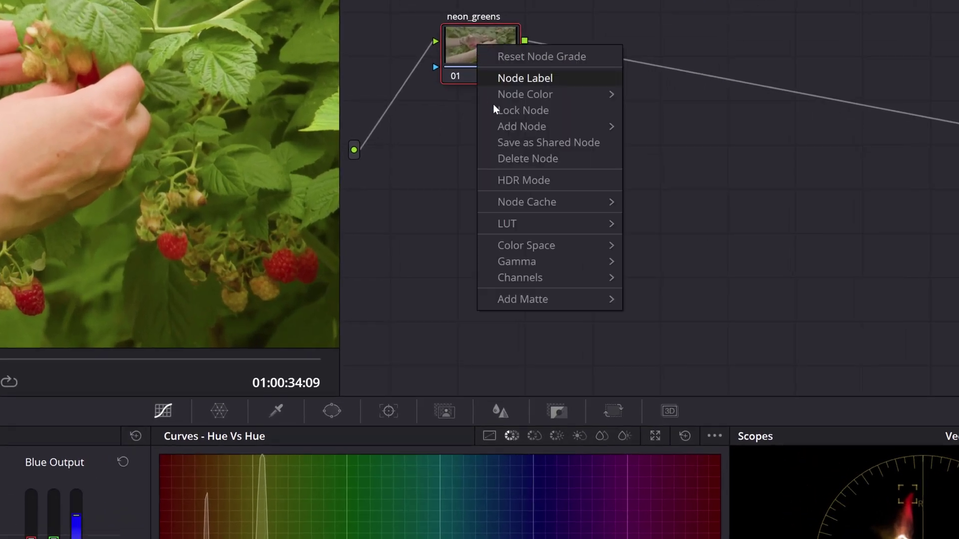
mouse_move(530, 248)
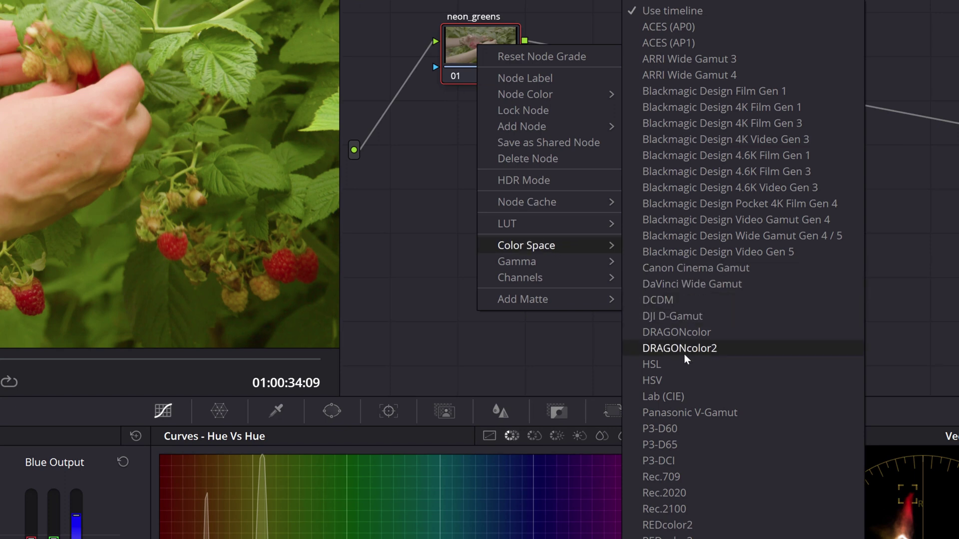
click(666, 378)
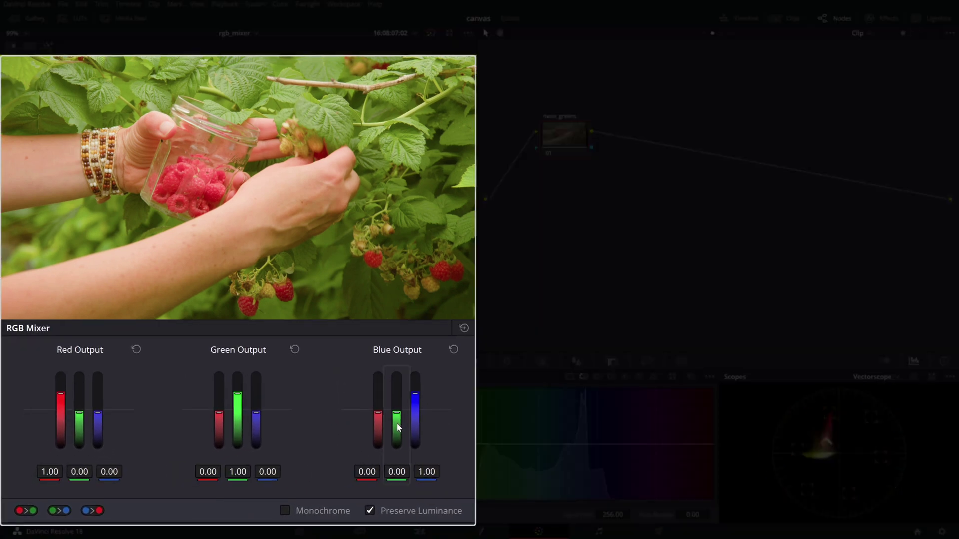
mouse_move(397, 427)
mouse_down()
mouse_move(415, 419)
mouse_move(395, 425)
mouse_up()
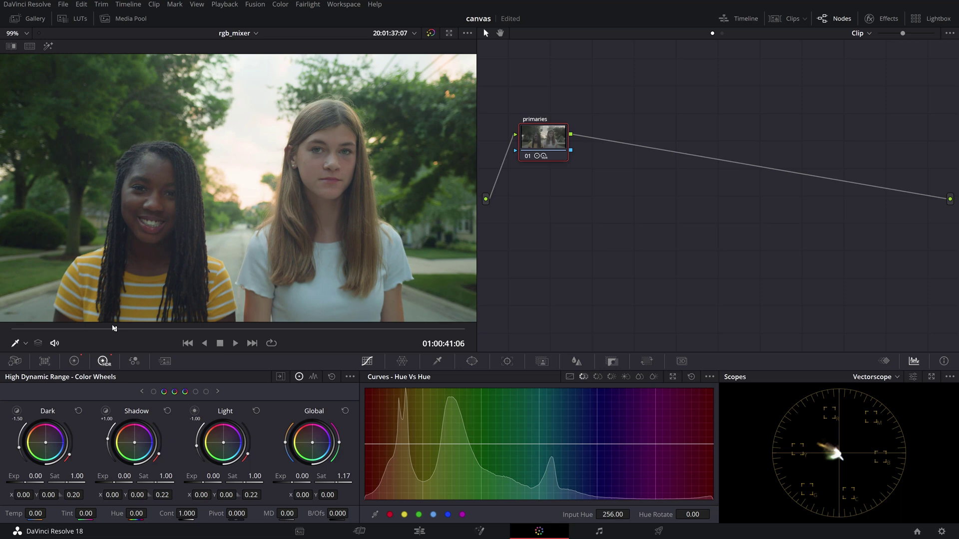
Adjust global exposure and raise contrast to about 1.13 on the primaries node.
drag(114, 328, 276, 321)
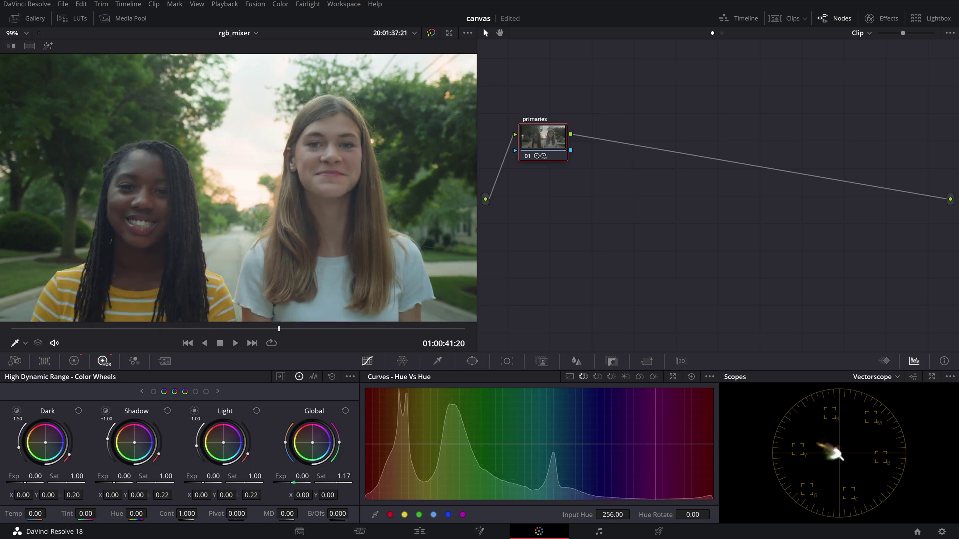
drag(293, 483, 294, 482)
click(73, 361)
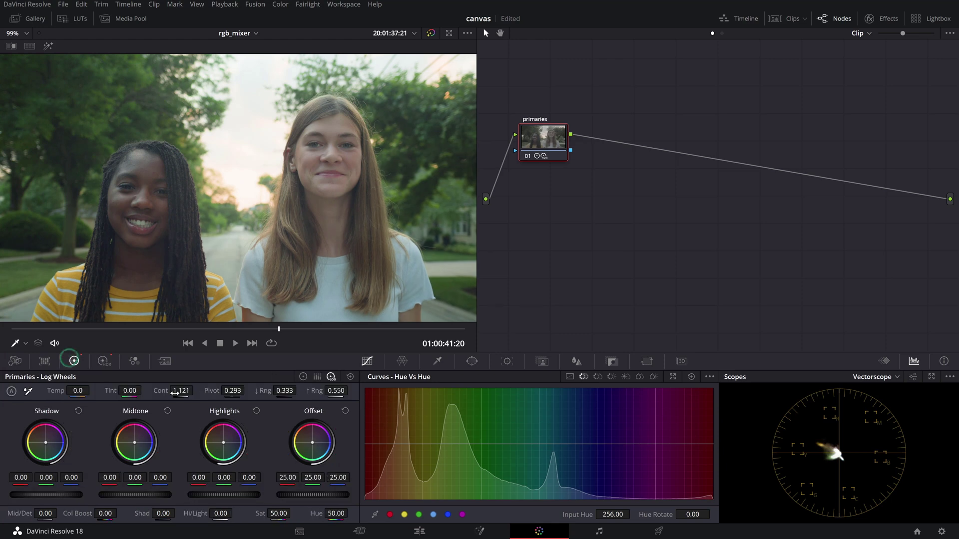
drag(175, 391, 174, 394)
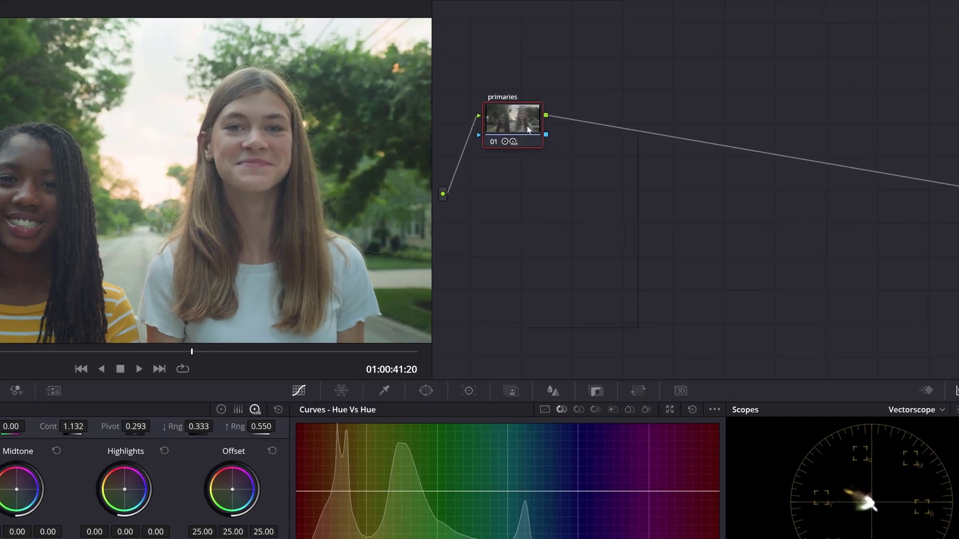
Add a serial node 02, then a layer node blended through the mixer in Luminosity mode.
right_click(556, 144)
mouse_move(591, 195)
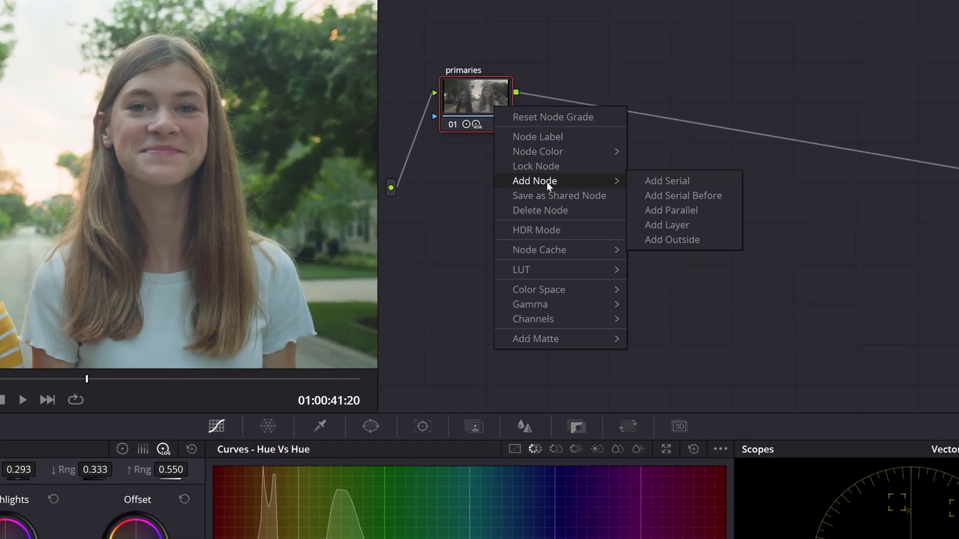
click(655, 182)
right_click(579, 102)
mouse_move(653, 172)
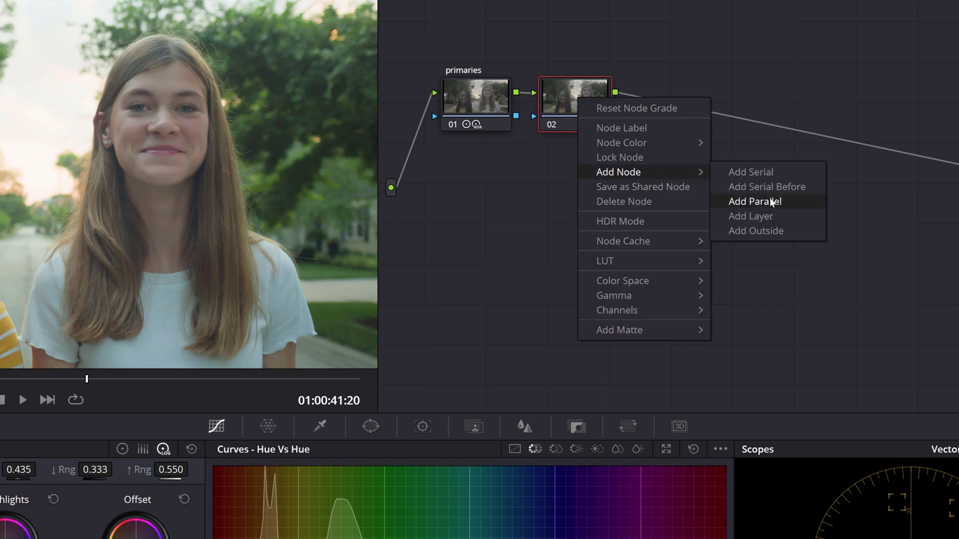
click(769, 216)
drag(678, 96, 678, 135)
right_click(678, 136)
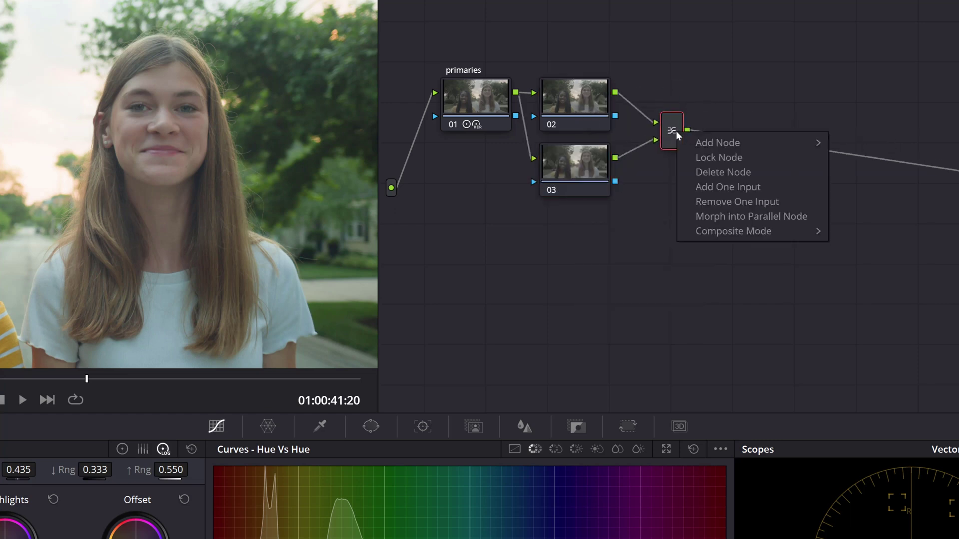
mouse_move(792, 231)
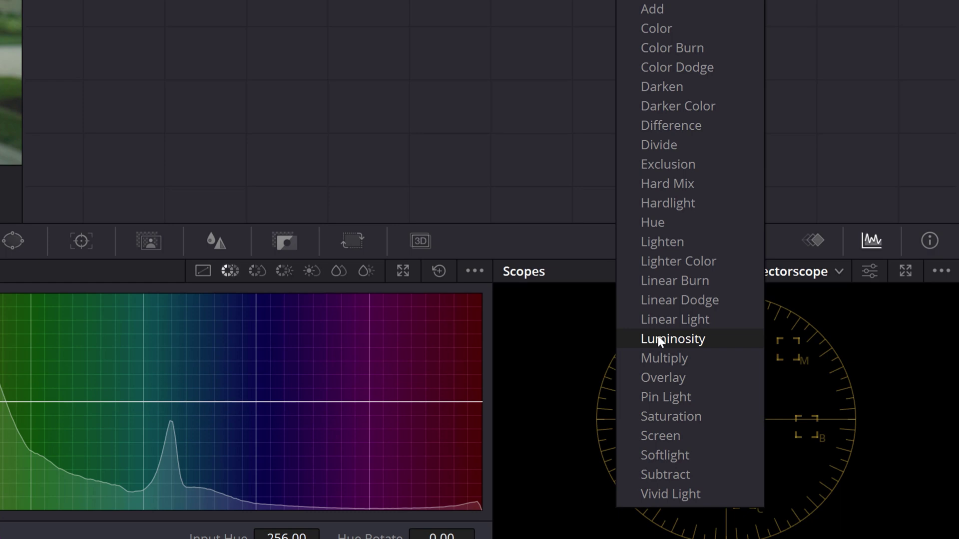
click(655, 338)
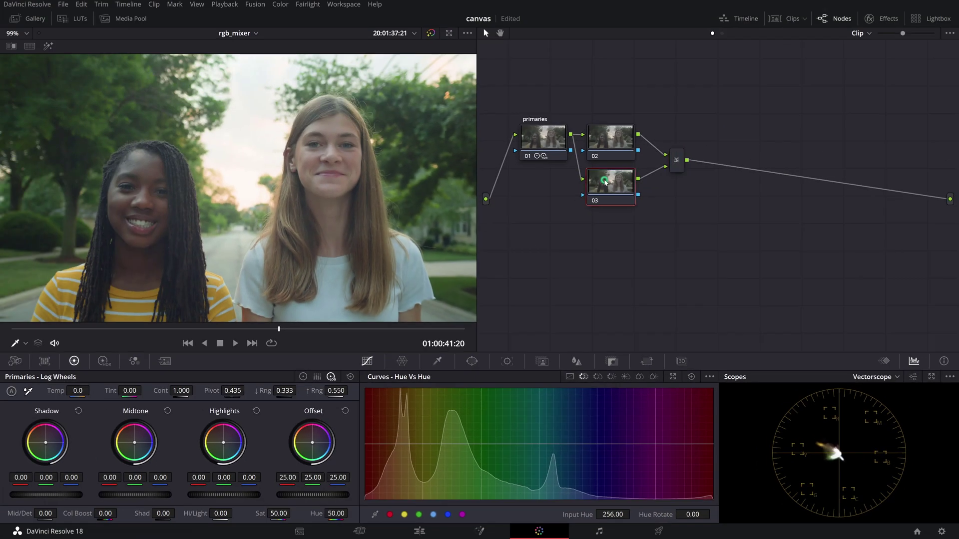
Tick Monochrome in the RGB Mixer and raise red's share to about 0.78.
click(135, 361)
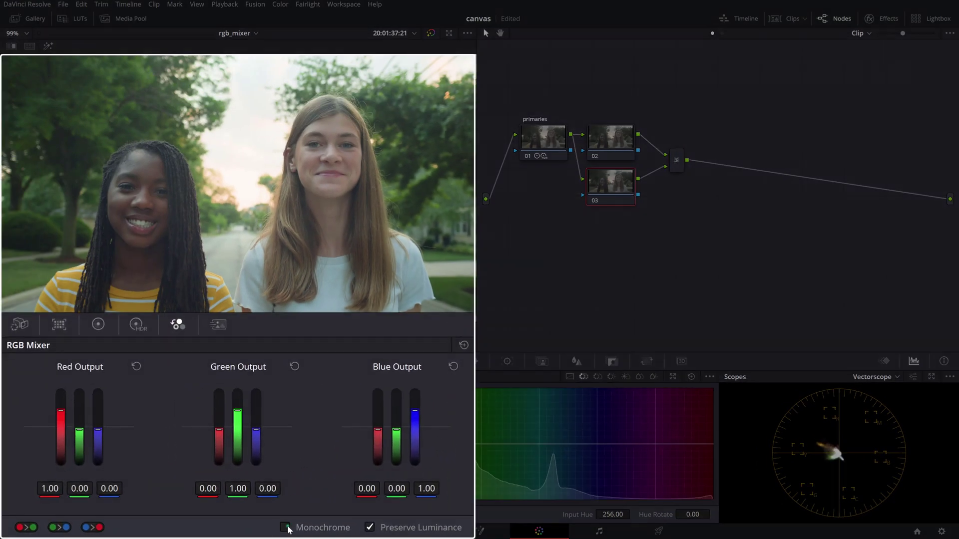
click(285, 528)
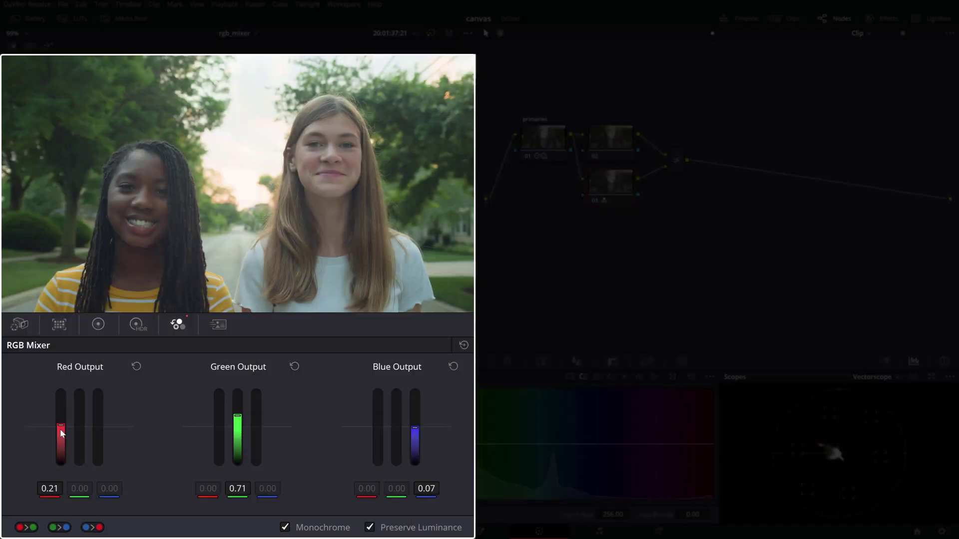
drag(60, 430, 62, 433)
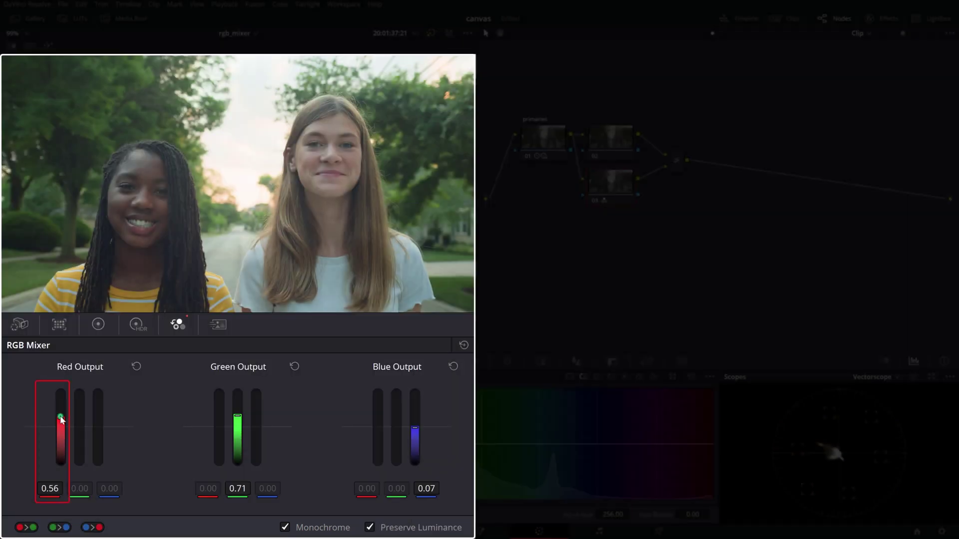
drag(60, 416, 61, 413)
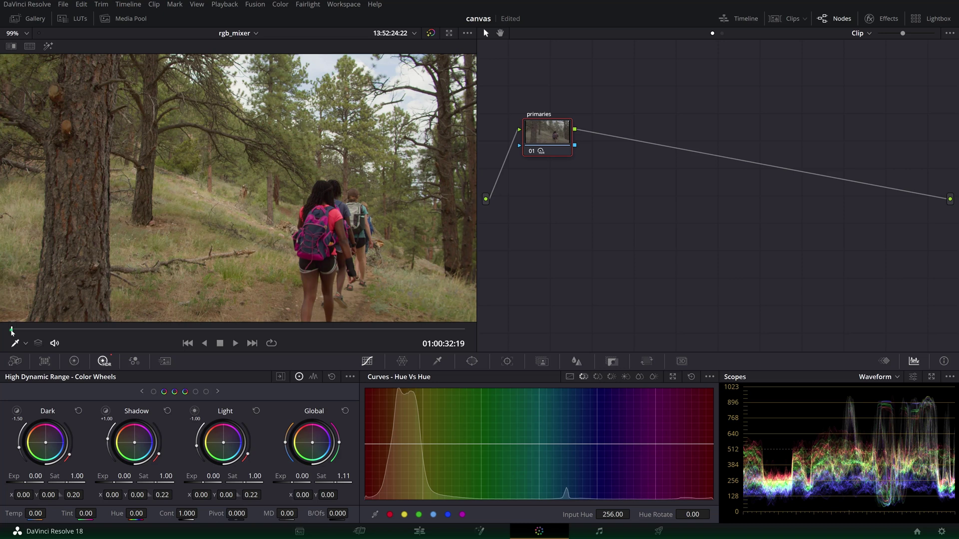
Add a new serial node after the primaries node on the hiking clip.
drag(15, 328, 72, 322)
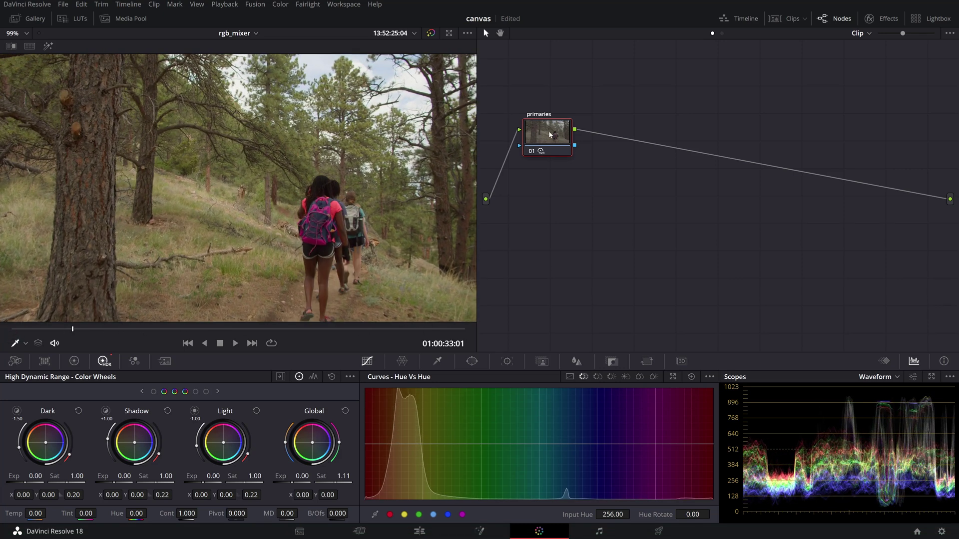
right_click(549, 134)
click(661, 184)
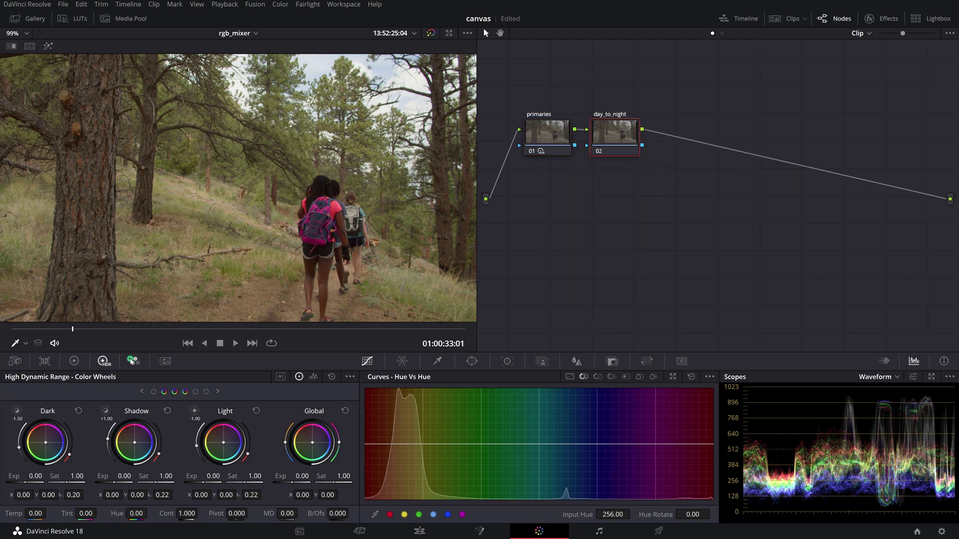
Lower the Red and Green outputs in the RGB Mixer, then lift Global Exp to 0.26.
click(134, 361)
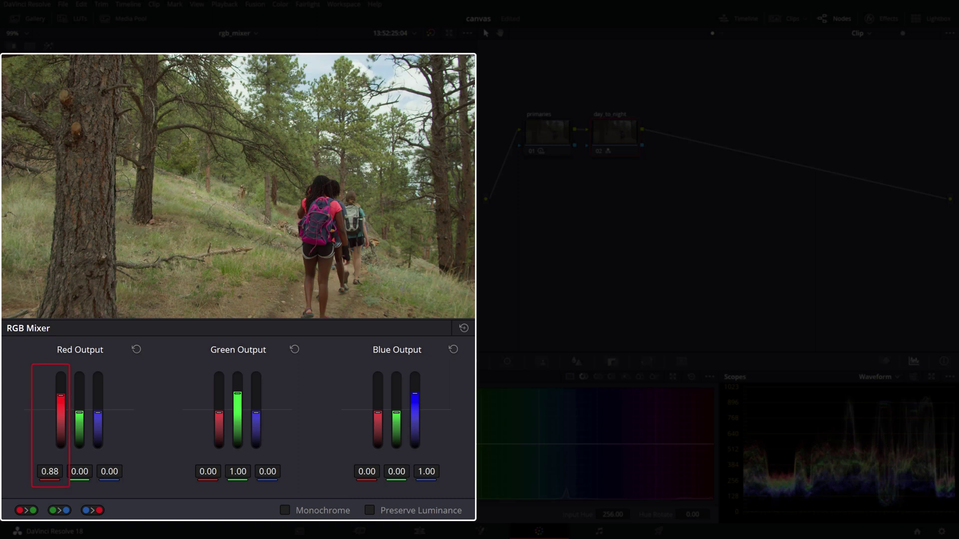
drag(61, 395, 60, 408)
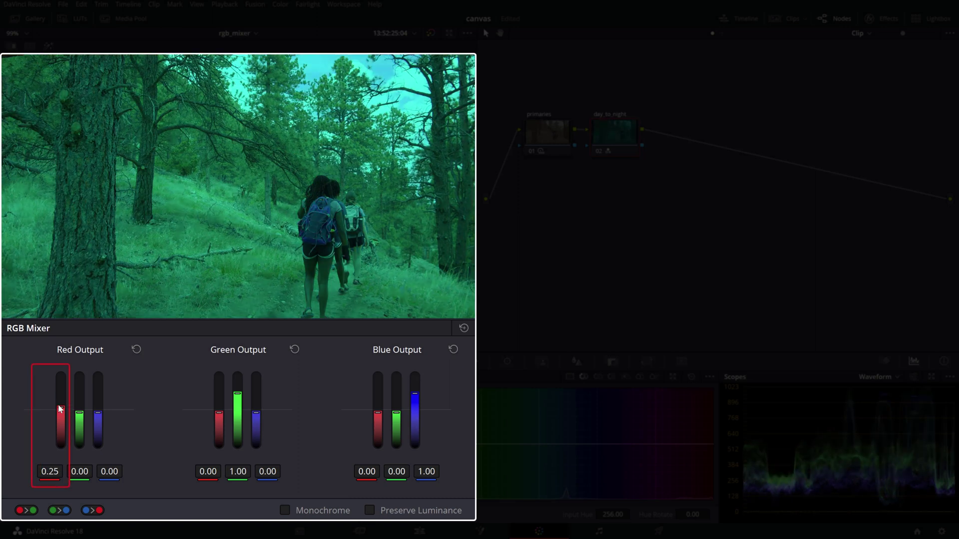
drag(233, 417, 233, 423)
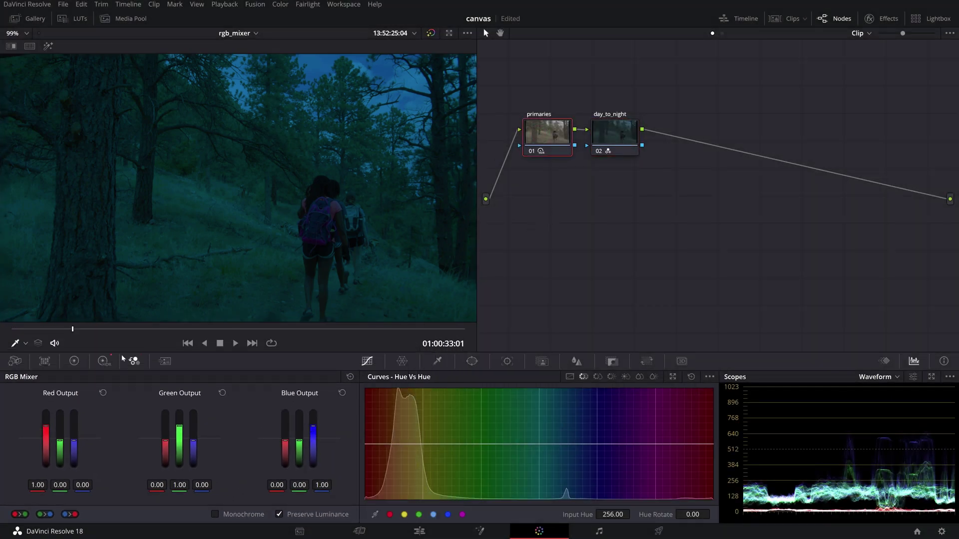
click(104, 361)
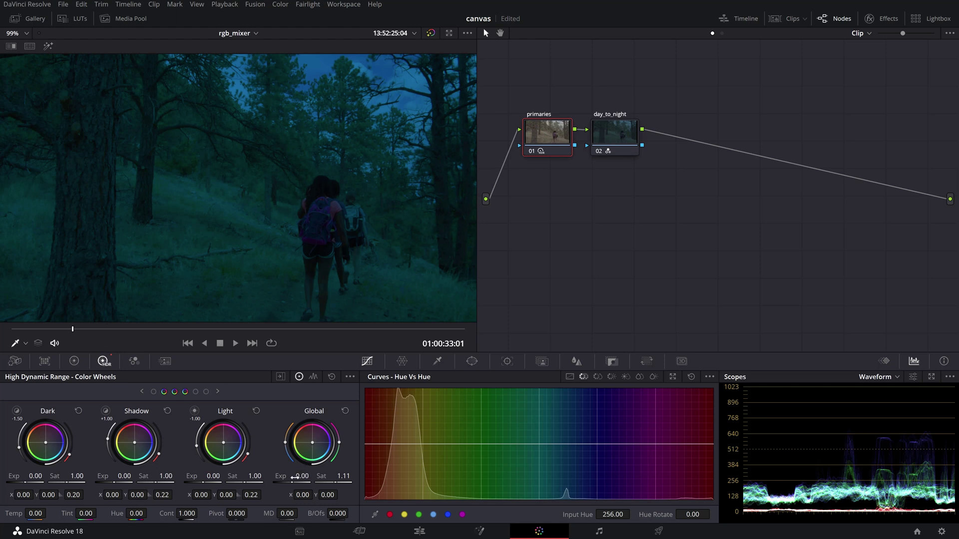
drag(295, 482, 301, 482)
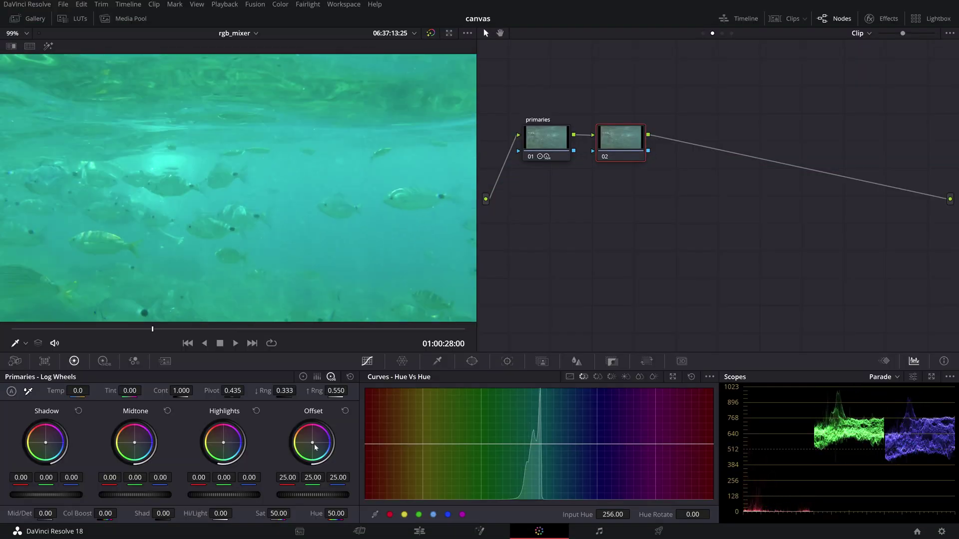
Reset the Offset wheel to neutral, then set Red Output blue to 0.25 in the RGB Mixer.
drag(313, 444, 310, 442)
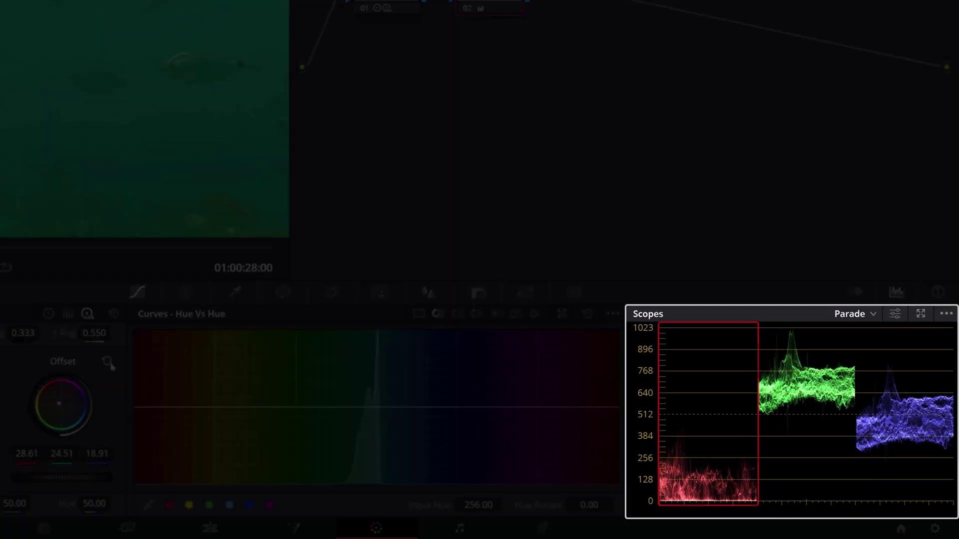
click(109, 363)
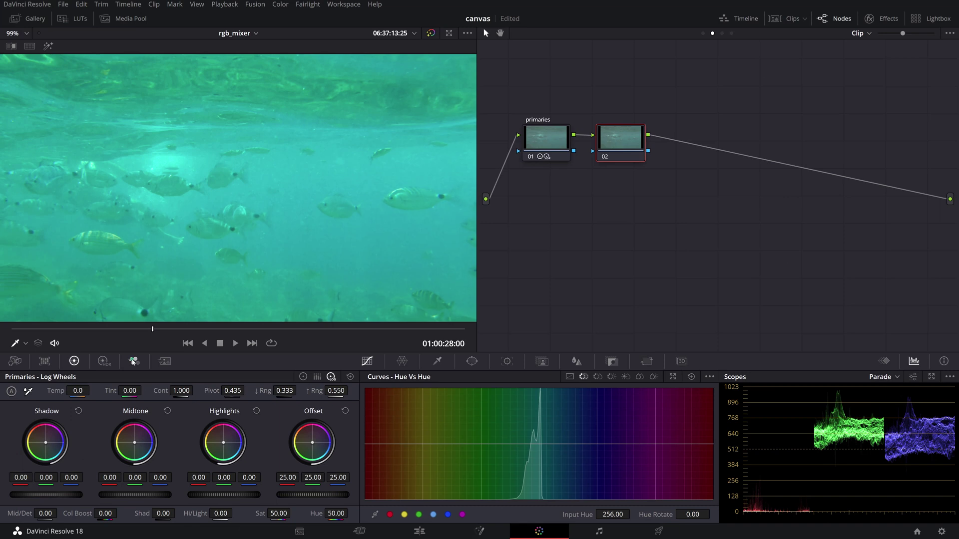
click(134, 361)
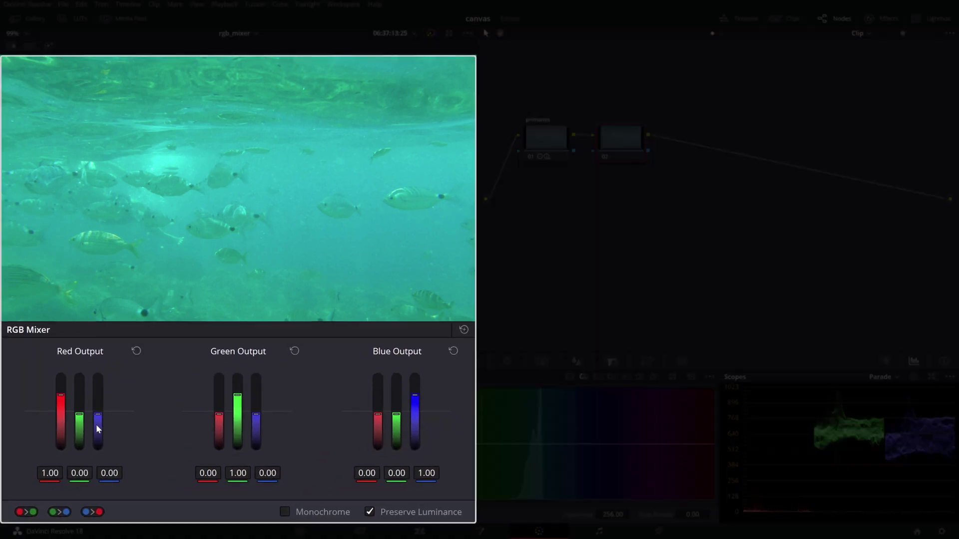
scroll(96, 424, up, 4)
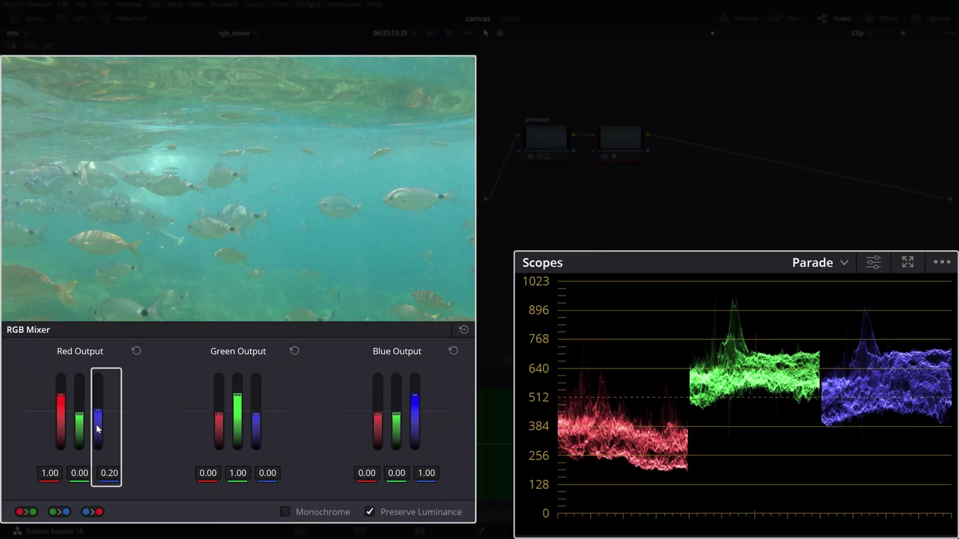
scroll(96, 424, up, 2)
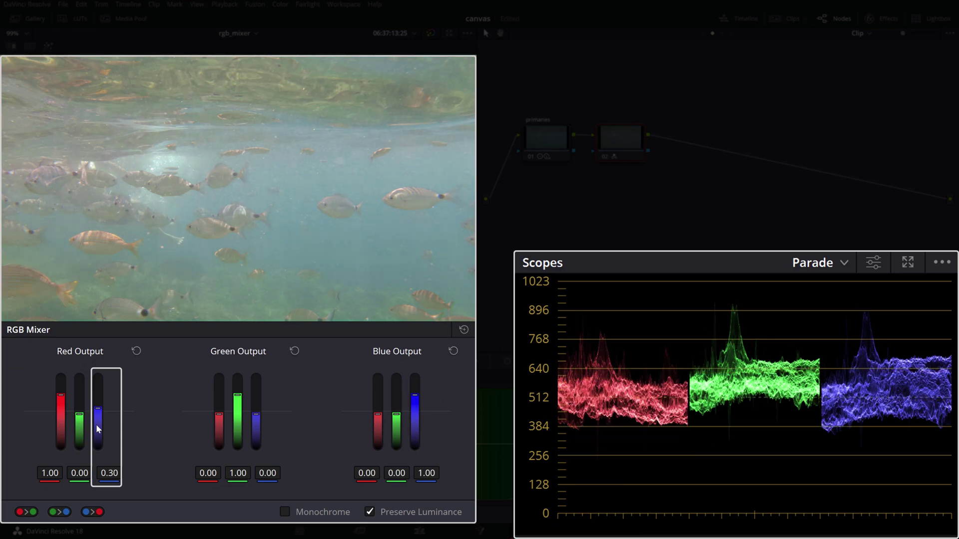
scroll(95, 424, down, 1)
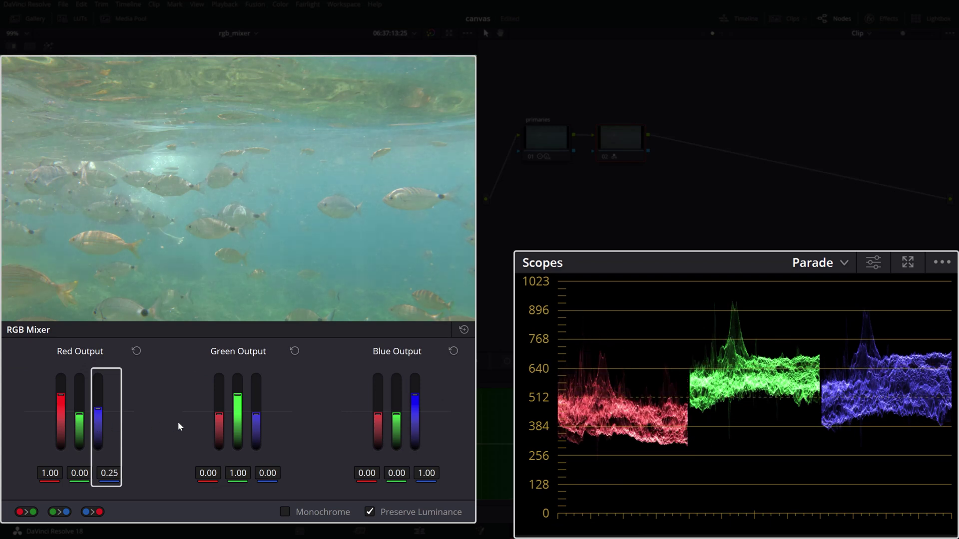
scroll(238, 423, down, 1)
scroll(239, 423, up, 1)
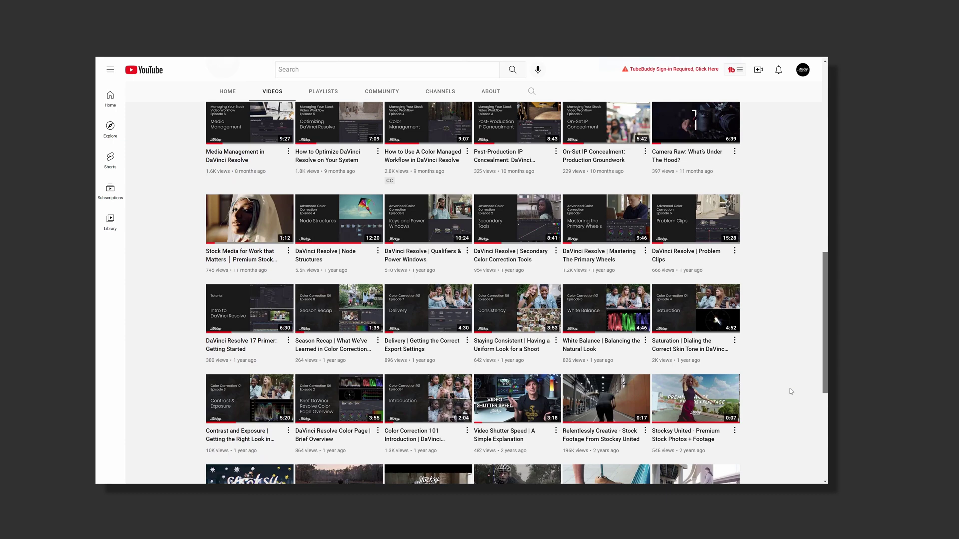
scroll(791, 410, down, 5)
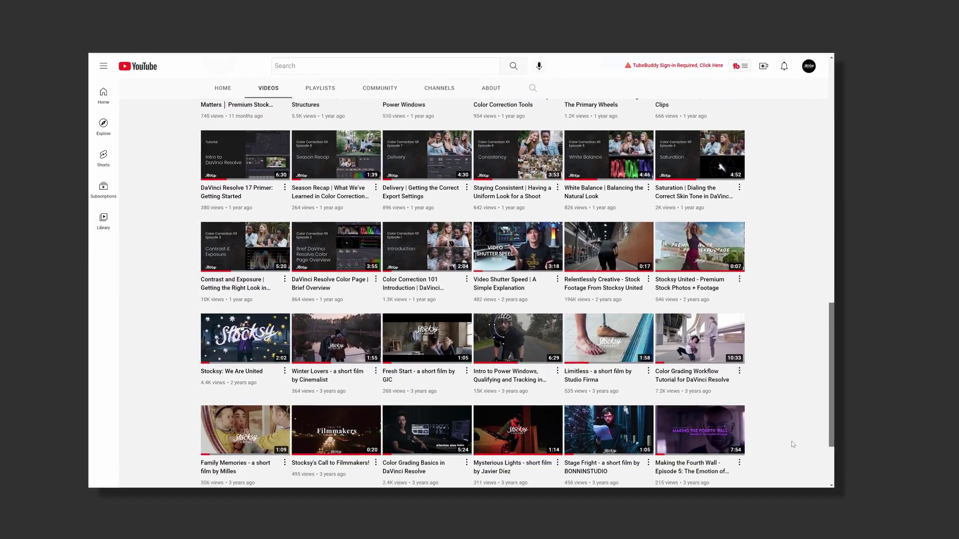